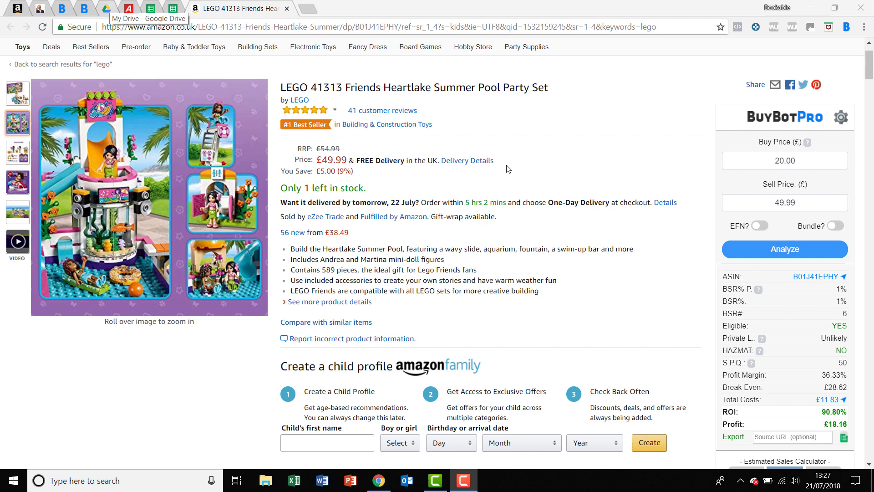
# Set BuyBotPro's Google Sheets ID to the Blank Google Drive Sheet and save the settings.
pyautogui.click(152, 10)
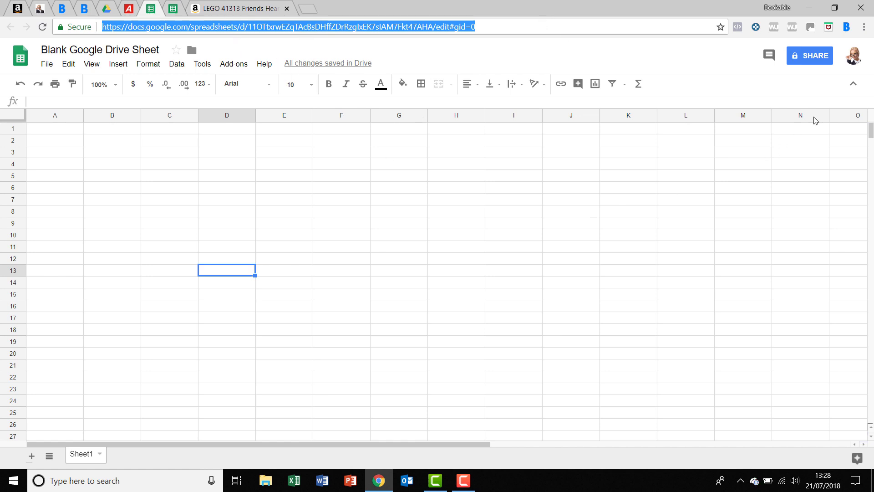
pyautogui.hotkey('ctrl', '9')
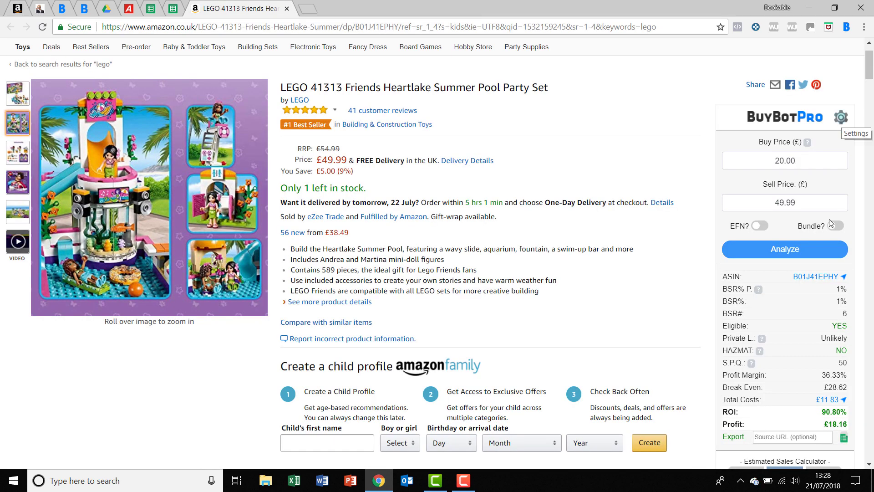
pyautogui.click(840, 118)
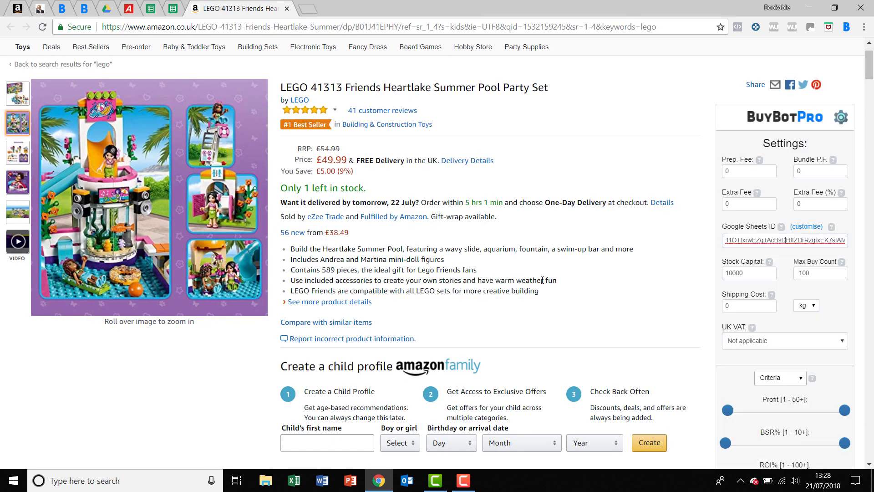
pyautogui.click(751, 245)
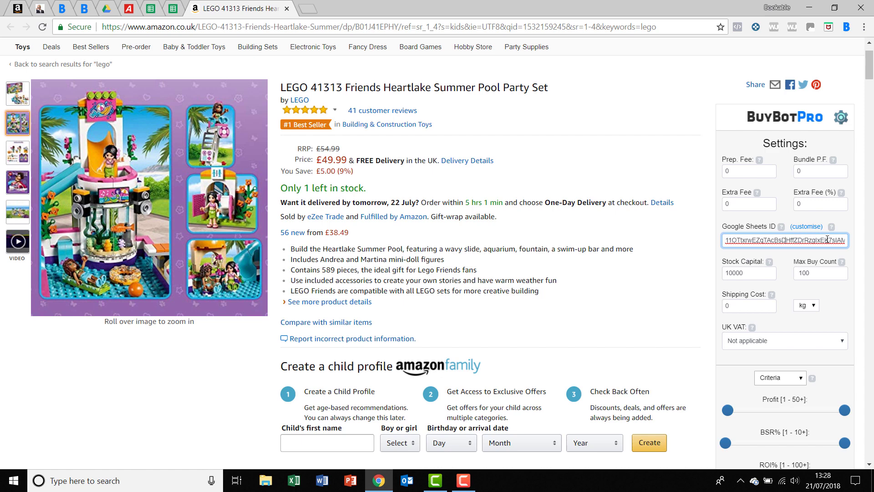
pyautogui.scroll(-2, 787, 398)
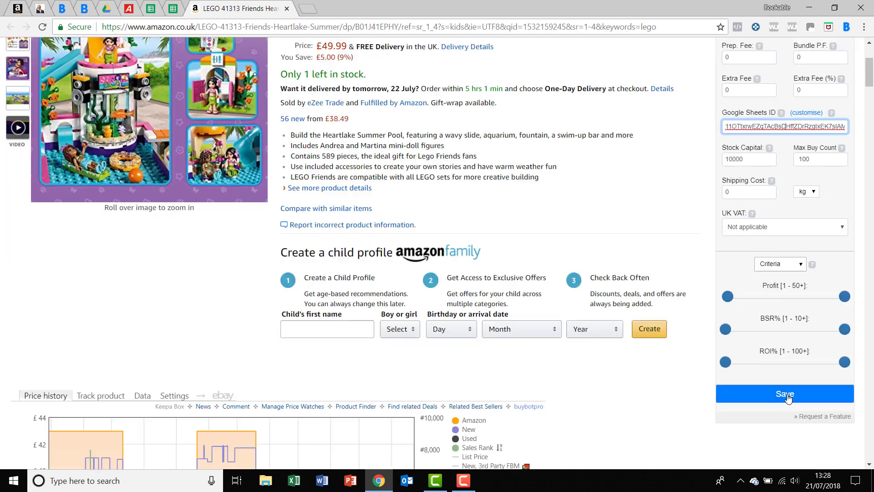
pyautogui.click(784, 393)
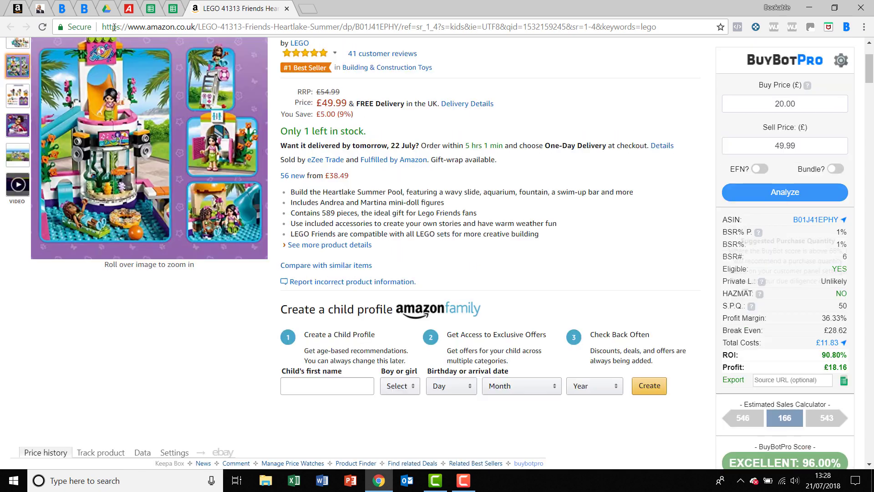
# Copy the URL of the £40.99 Argos LEGO Friends Heartlake Summer Pool 41313 page, then return to Amazon.
pyautogui.scroll(1, 77, 94)
pyautogui.moveTo(155, 256)
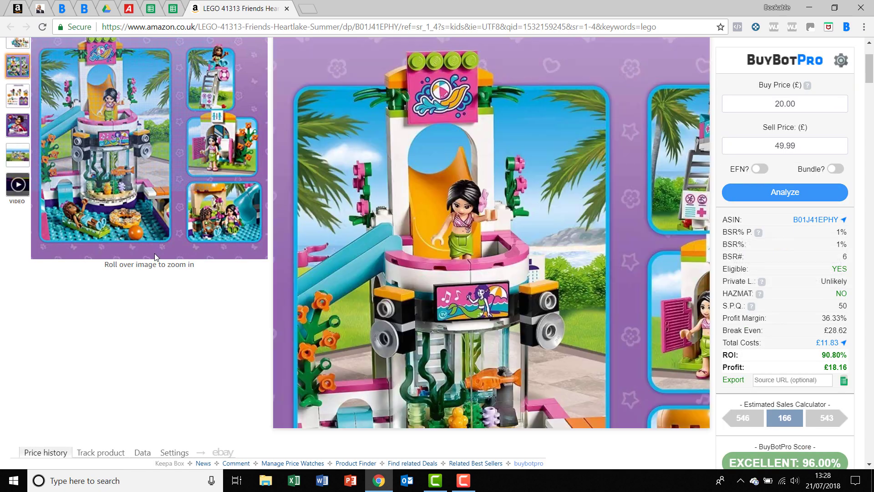
pyautogui.hotkey('ctrl', '6')
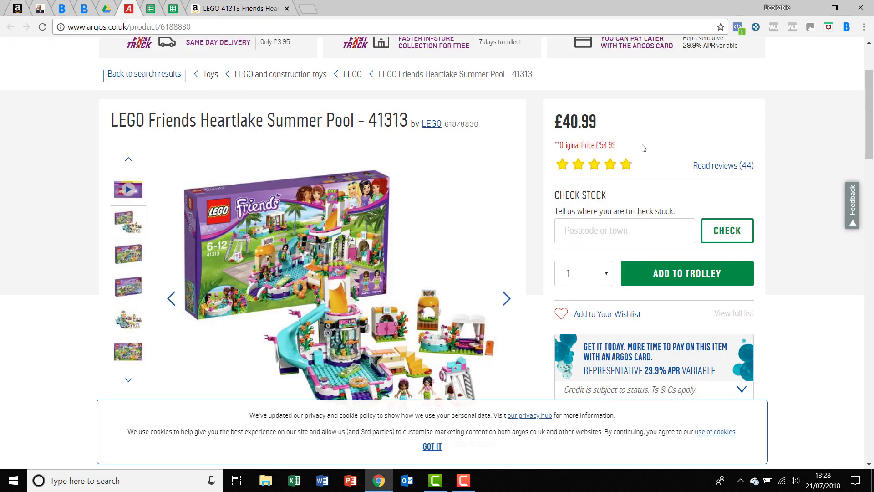
pyautogui.doubleClick(205, 29)
pyautogui.click(205, 29)
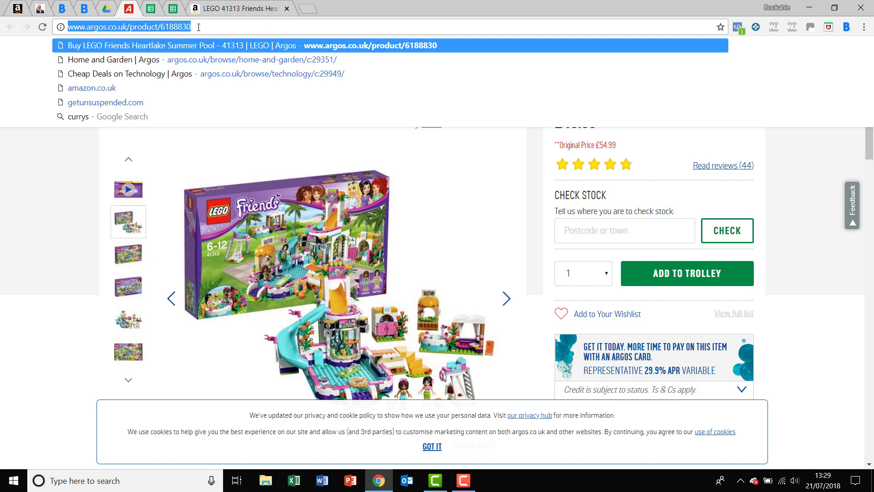
pyautogui.hotkey('alt', 'Left')
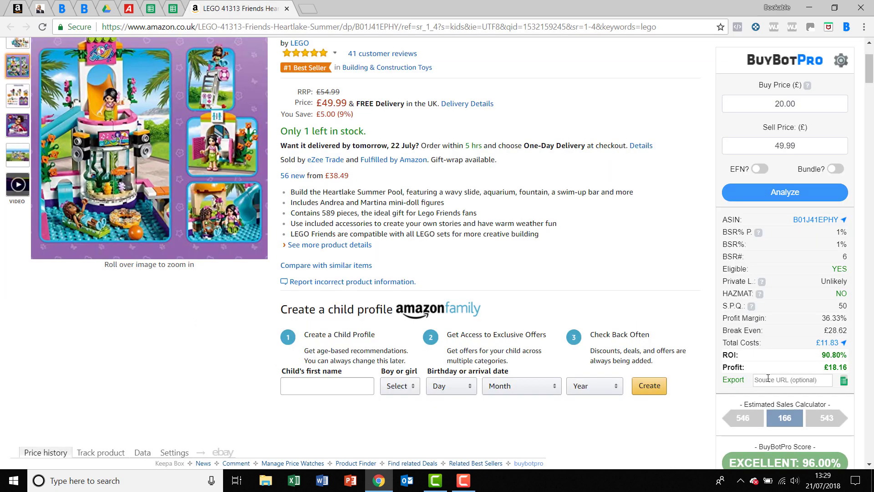
# Paste the Argos URL as the source and export the LEGO 41313 data to the Blank Google Drive Sheet.
pyautogui.click(767, 377)
pyautogui.hotkey('ctrl', 'v')
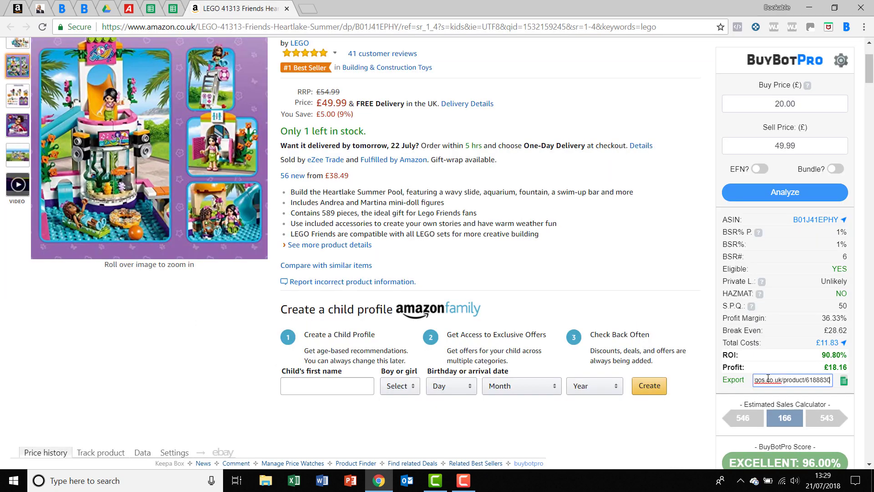
pyautogui.click(845, 383)
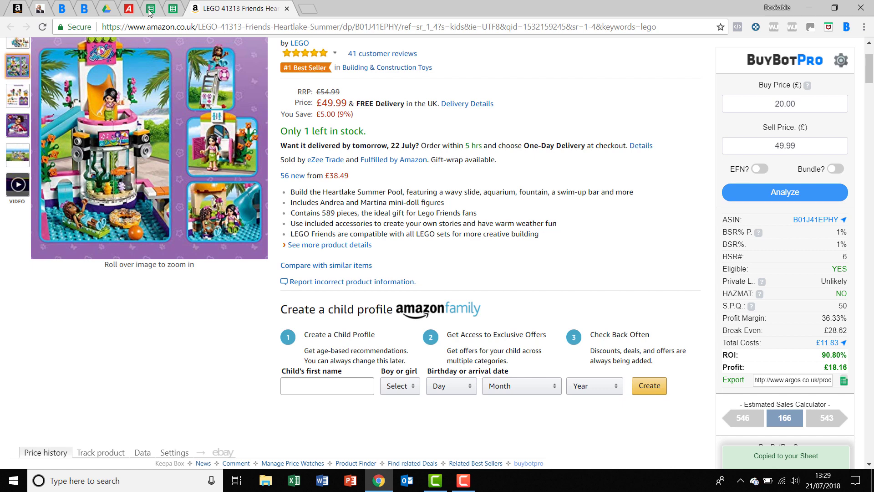
pyautogui.hotkey('ctrl', '7')
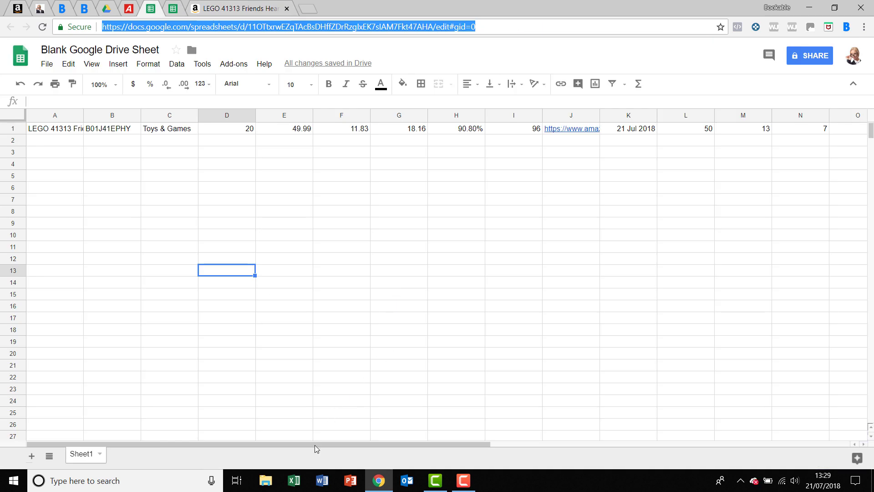
pyautogui.hscroll(1, 357, 443)
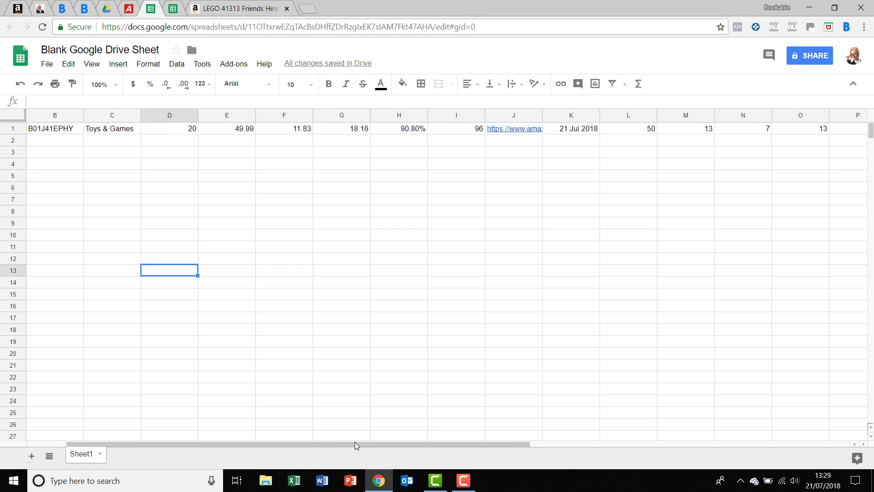
pyautogui.hscroll(-1, 282, 449)
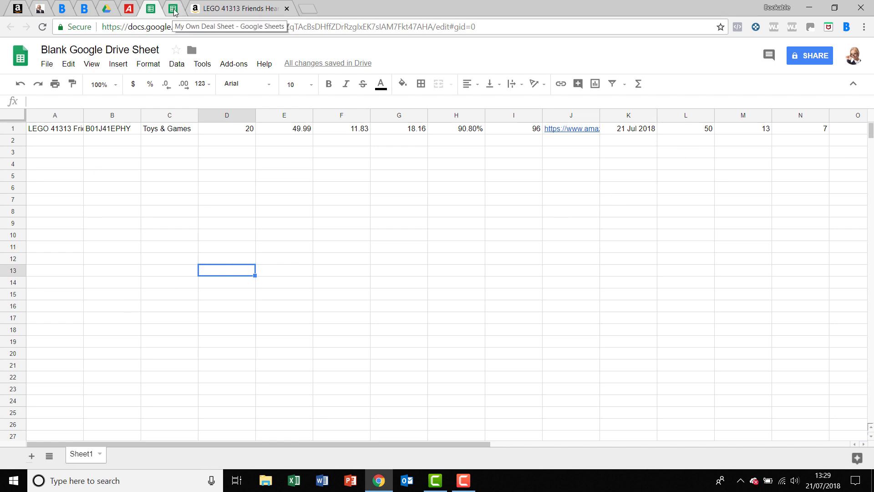
# Copy the URL of My Own Deal Sheet, which has ASIN and Product Name headers.
pyautogui.hotkey('ctrl', 'Tab')
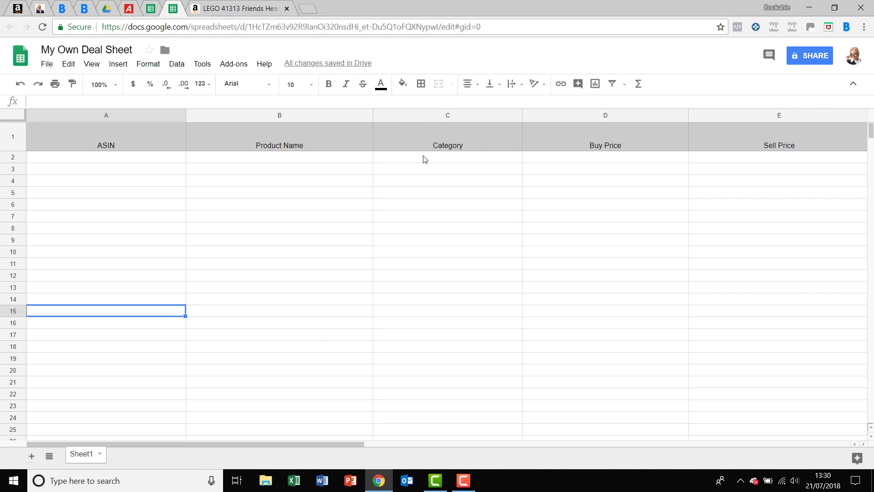
pyautogui.click(260, 28)
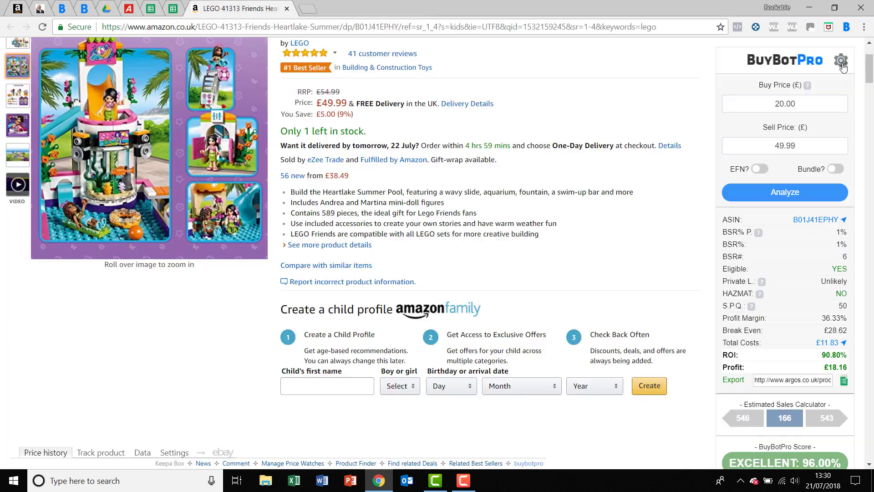
# Replace the Google Sheets ID setting with the pasted My Own Deal Sheet address.
pyautogui.hotkey('ctrl', 'Tab')
pyautogui.click(785, 195)
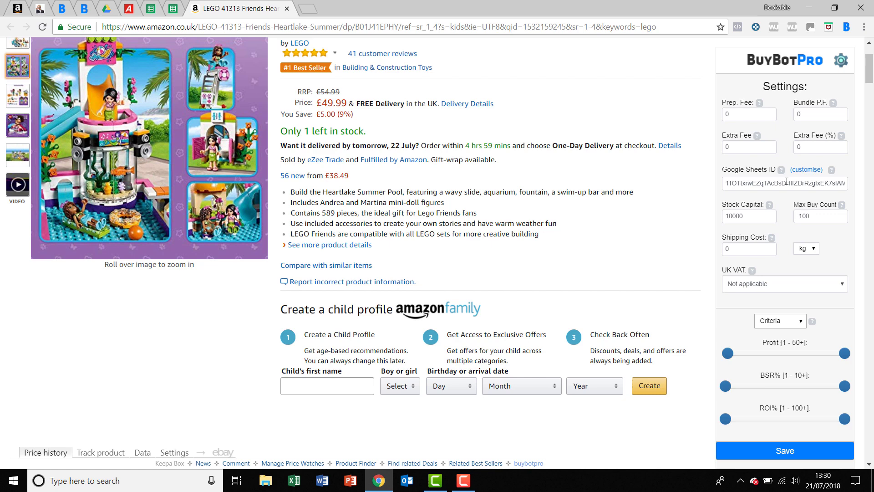
pyautogui.doubleClick(786, 181)
pyautogui.press('BackSpace')
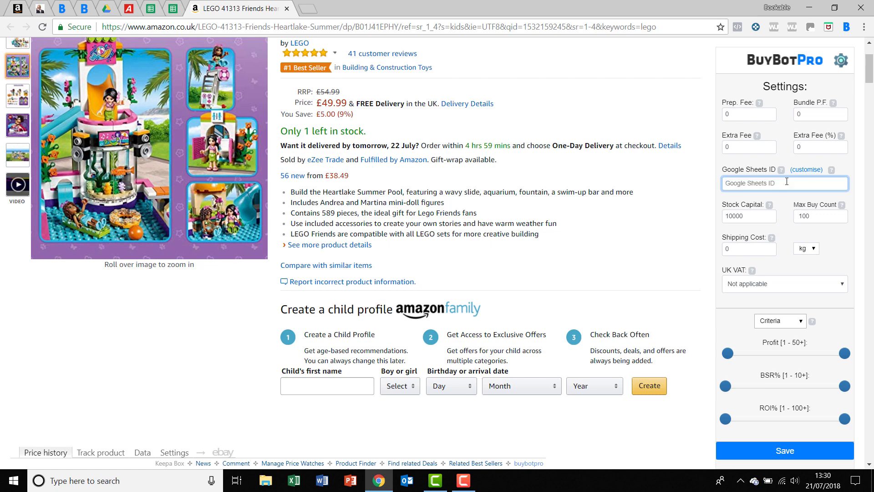
pyautogui.hotkey('ctrl', 'v')
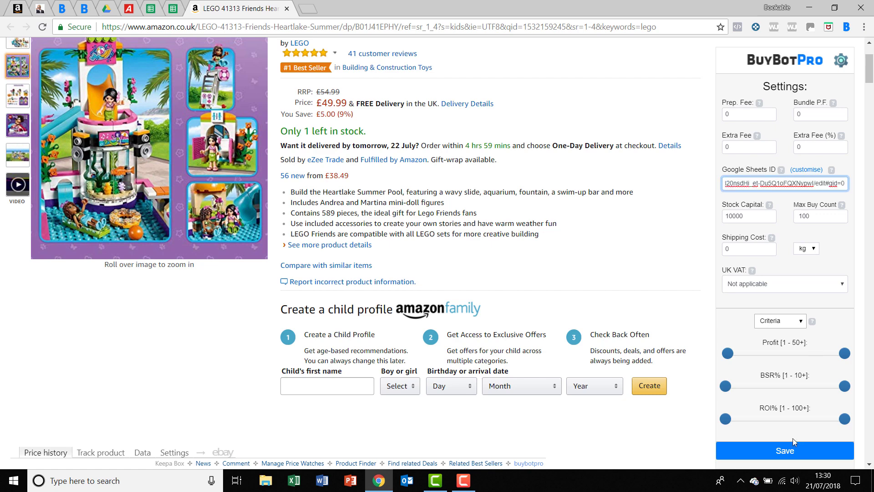
pyautogui.press('Return')
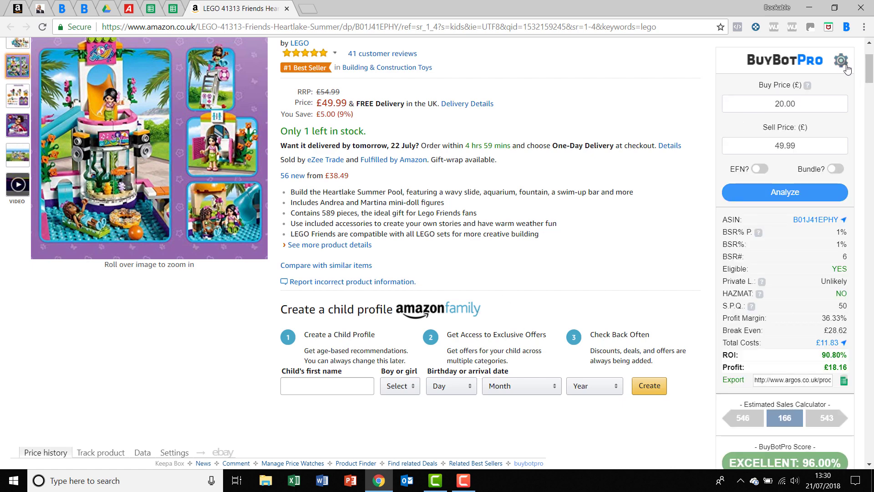
pyautogui.click(841, 60)
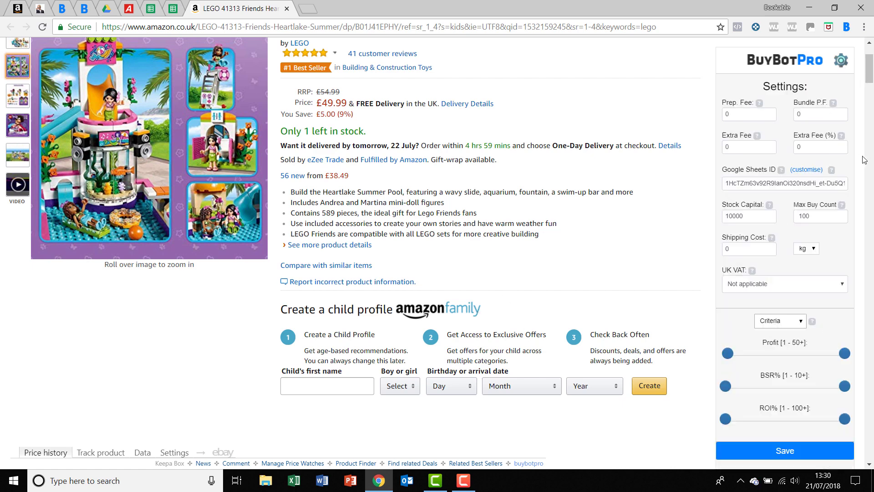
# Remap the export columns to Product Name B and ASIN A, matching the deal sheet, and confirm.
pyautogui.click(806, 170)
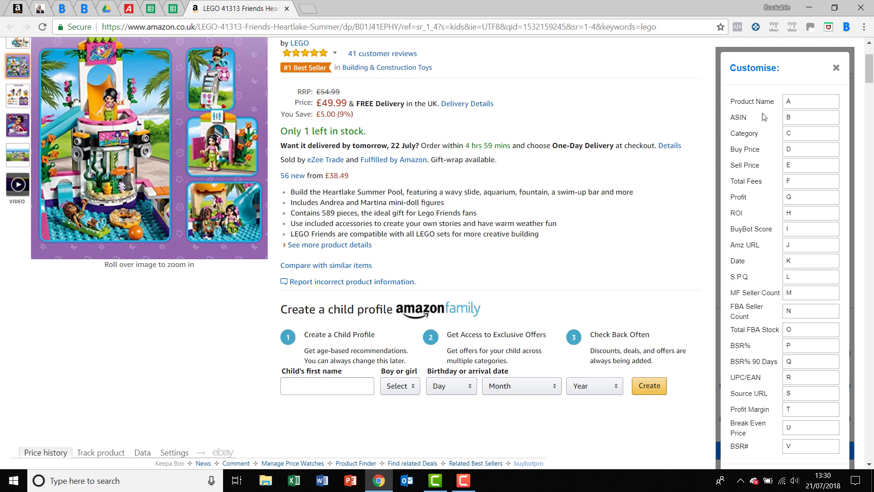
pyautogui.click(803, 102)
pyautogui.press('BackSpace')
pyautogui.write('B')
pyautogui.click(794, 115)
pyautogui.press('BackSpace')
pyautogui.write('A')
pyautogui.hotkey('ctrl', 'shift', 'Tab')
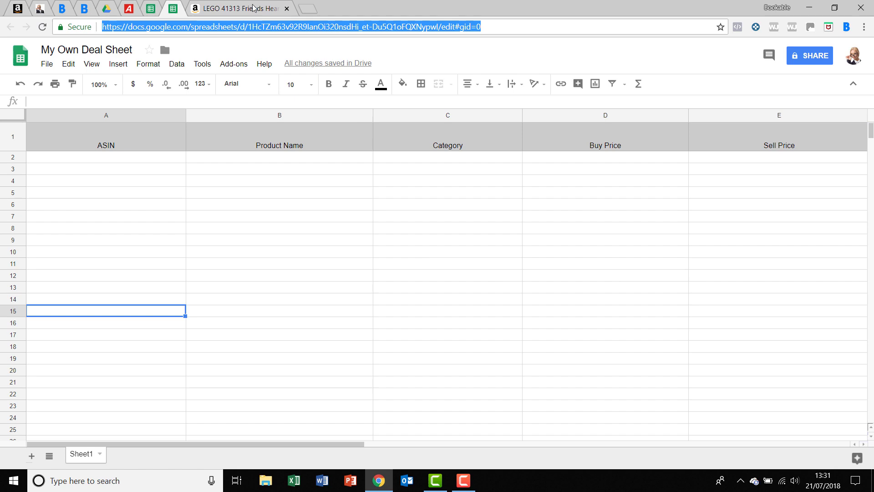
pyautogui.hotkey('ctrl', 'Tab')
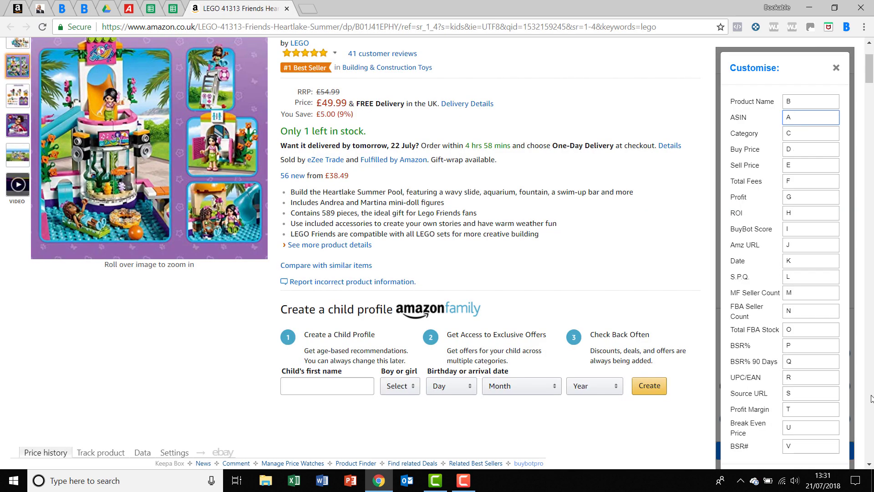
pyautogui.scroll(-1, 808, 290)
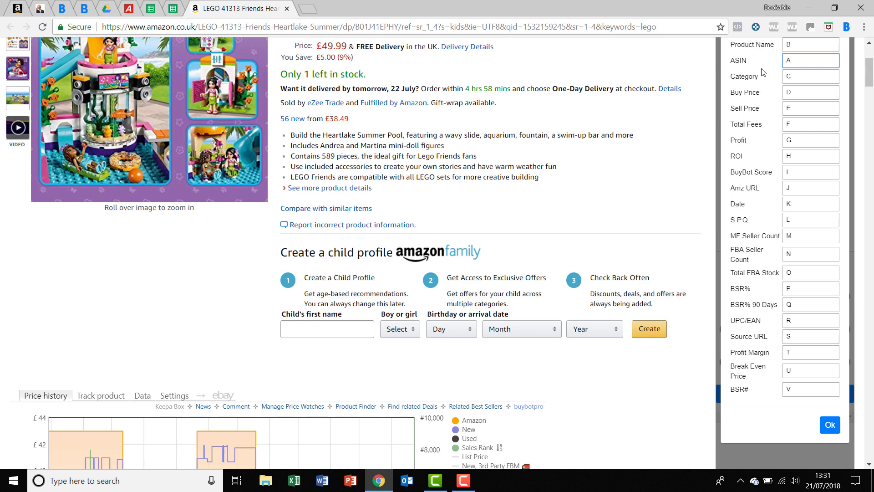
pyautogui.click(830, 426)
# Save the settings and export LEGO 41313 into row 2 of My Own Deal Sheet (ASIN B01J41EPHY).
pyautogui.click(783, 399)
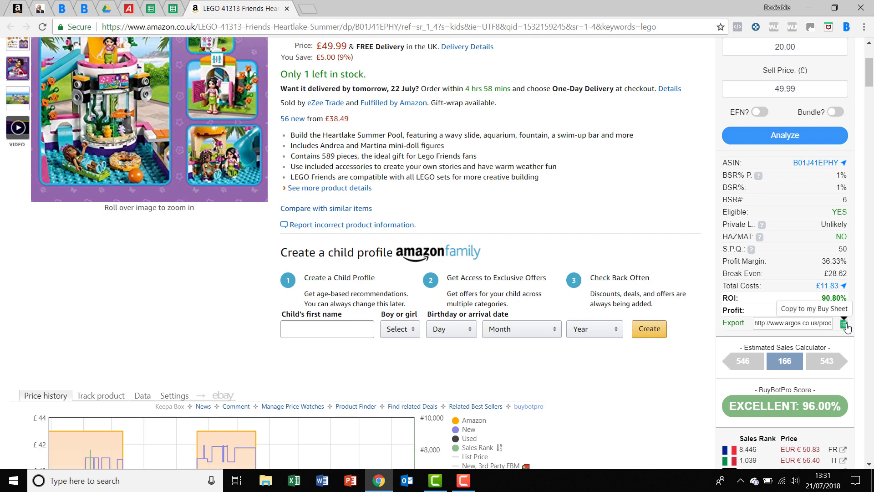
pyautogui.click(844, 325)
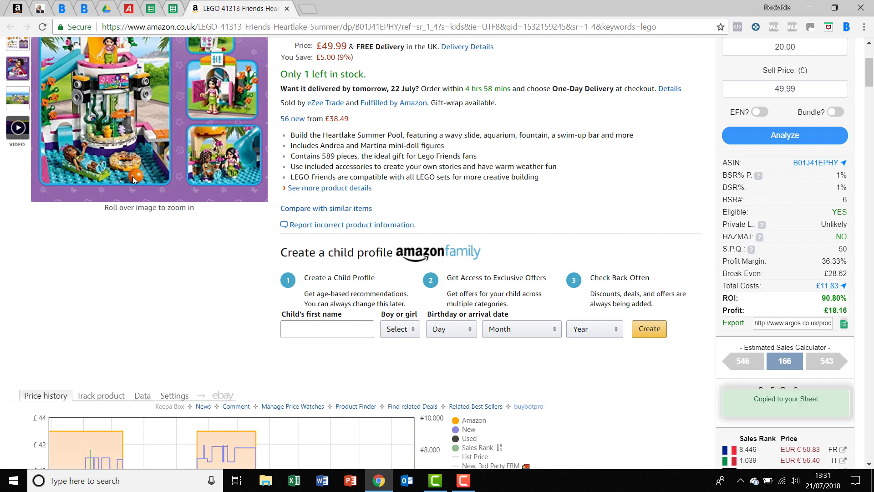
pyautogui.hotkey('ctrl', 'shift', 'Tab')
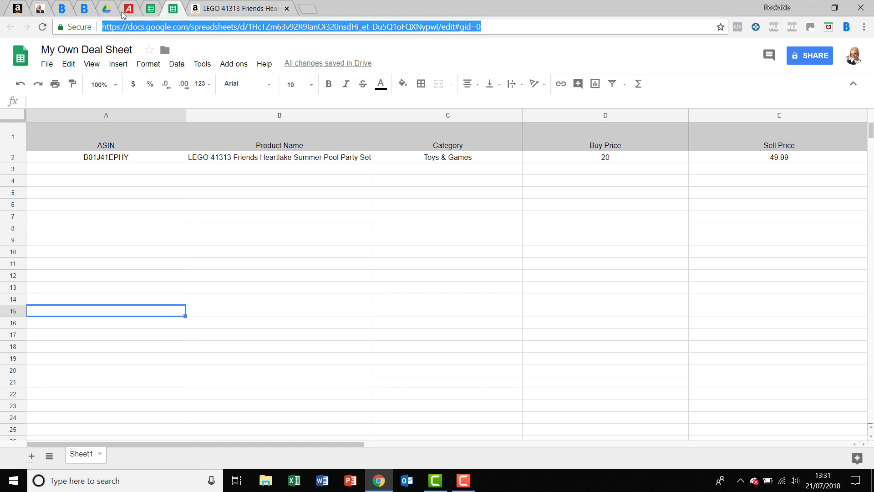
# Compare the My Own Deal Sheet row with the Blank Google Drive Sheet export, then return to Amazon.
pyautogui.hotkey('ctrl', 'shift', 'Tab')
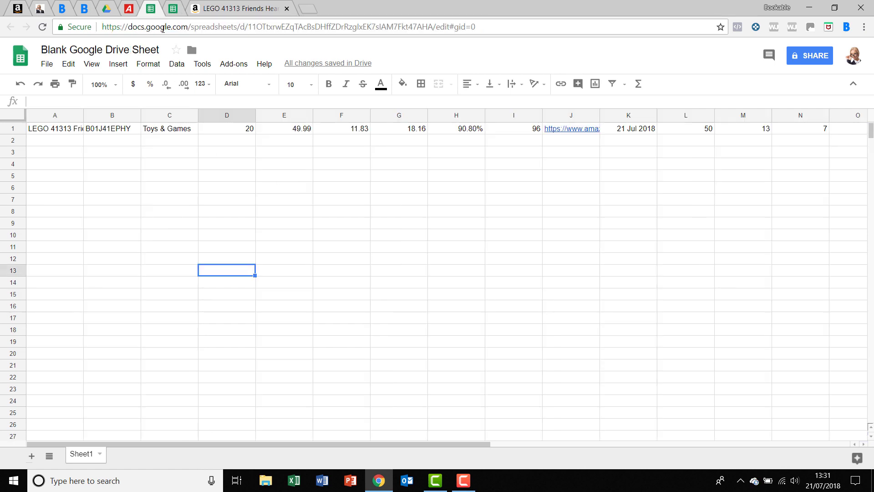
pyautogui.hotkey('ctrl', 'Tab')
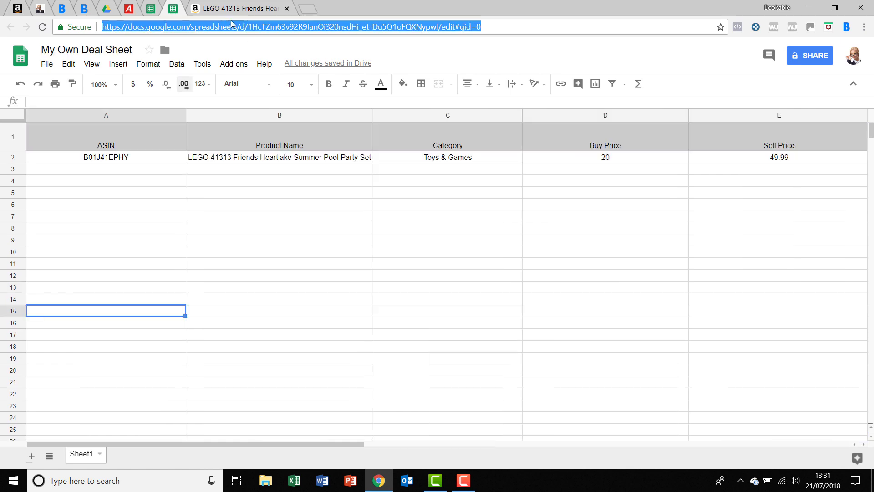
pyautogui.hotkey('ctrl', 'Tab')
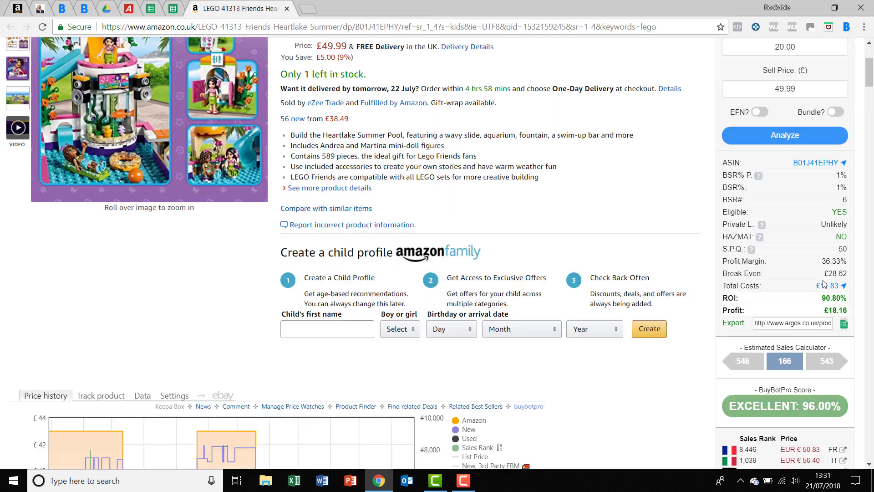
# Review the column mapping, leaving ASIN in column A and Product Name in column B.
pyautogui.scroll(1, 815, 176)
pyautogui.click(841, 60)
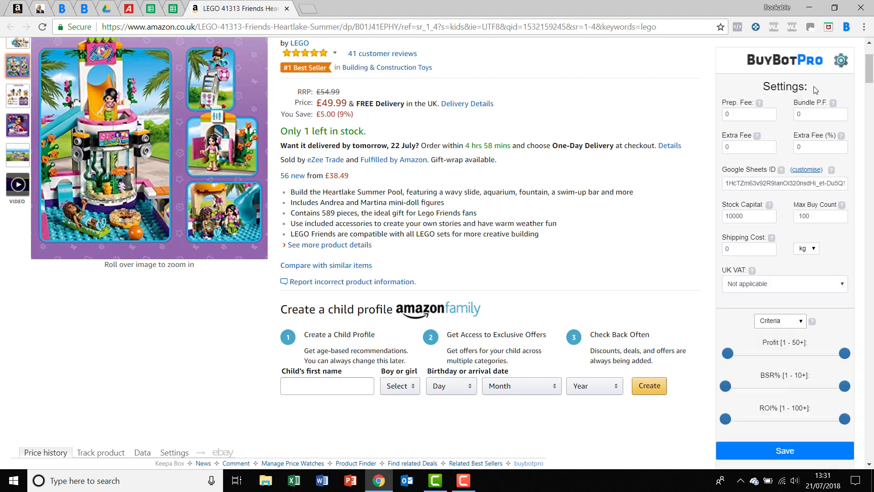
pyautogui.click(804, 414)
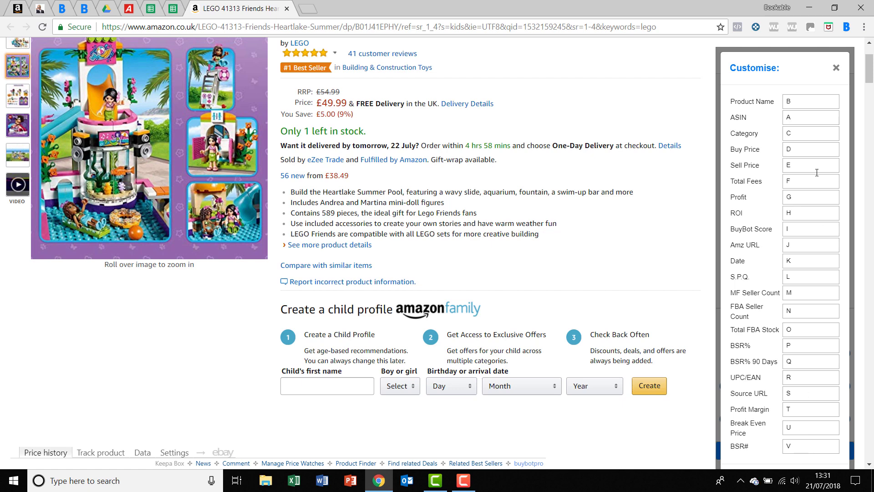
pyautogui.scroll(-1, 816, 174)
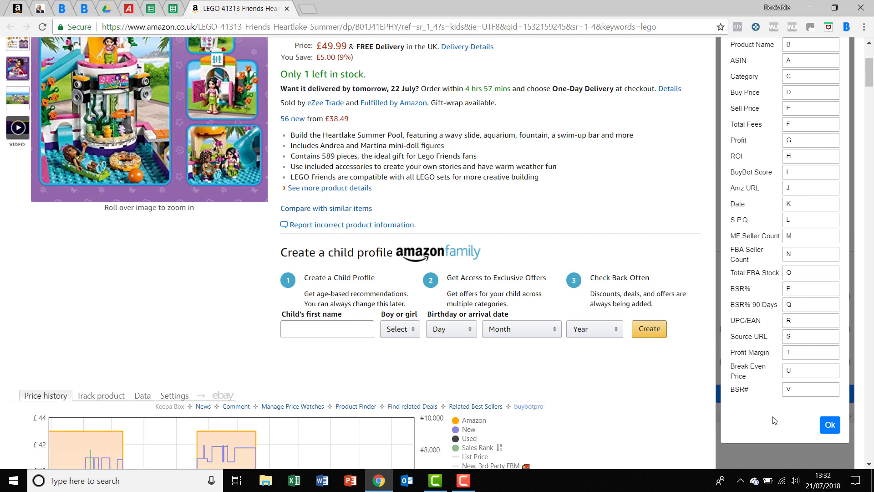
pyautogui.click(830, 428)
pyautogui.scroll(1, 772, 403)
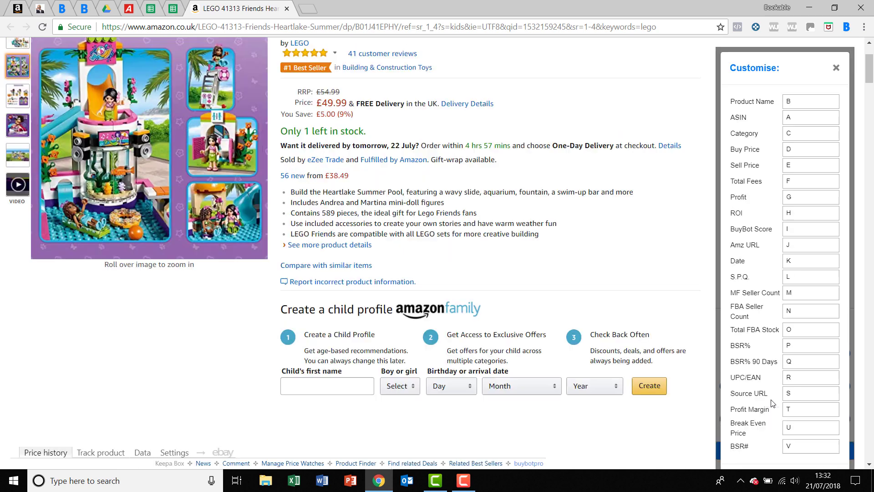
pyautogui.scroll(-1, 769, 424)
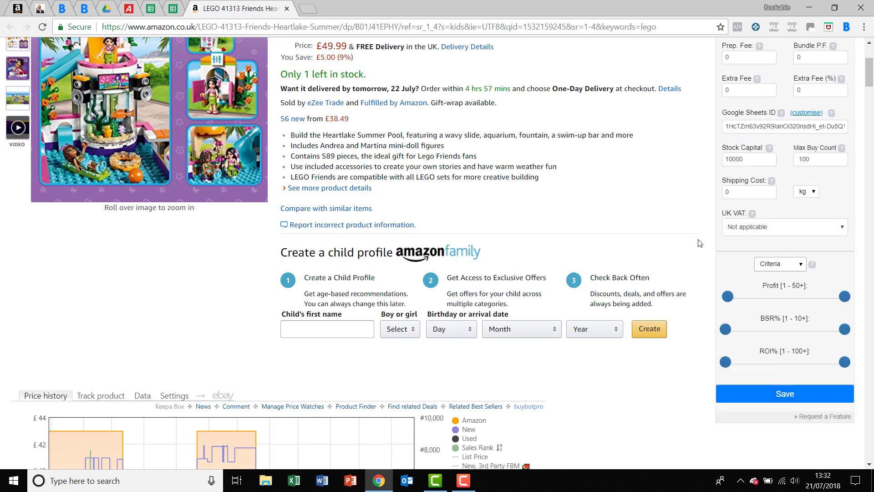
pyautogui.scroll(1, 700, 244)
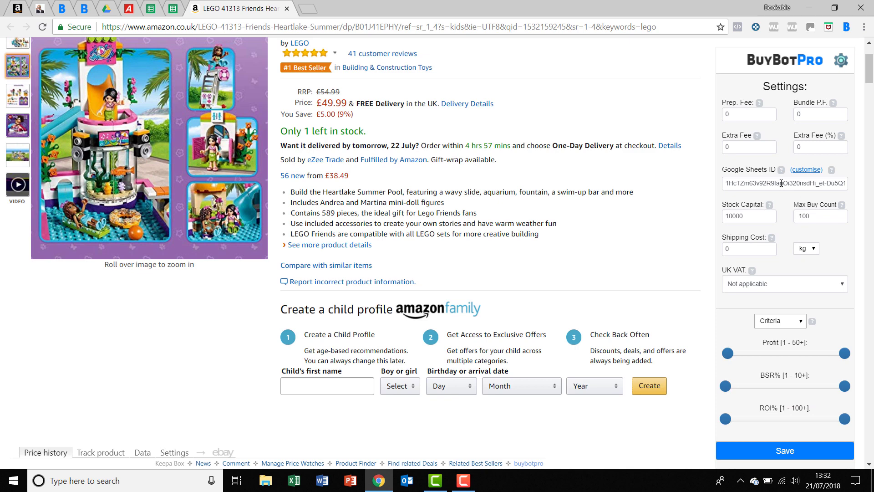